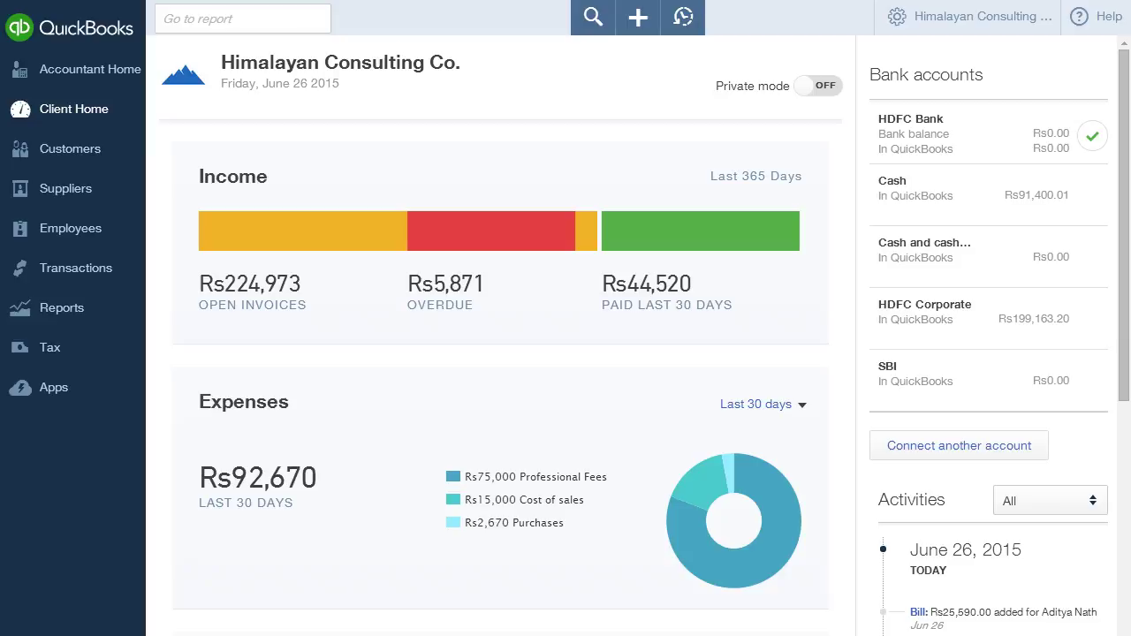
# - Go from the dashboard to the Reports page using the left sidebar
pyautogui.click(62, 308)
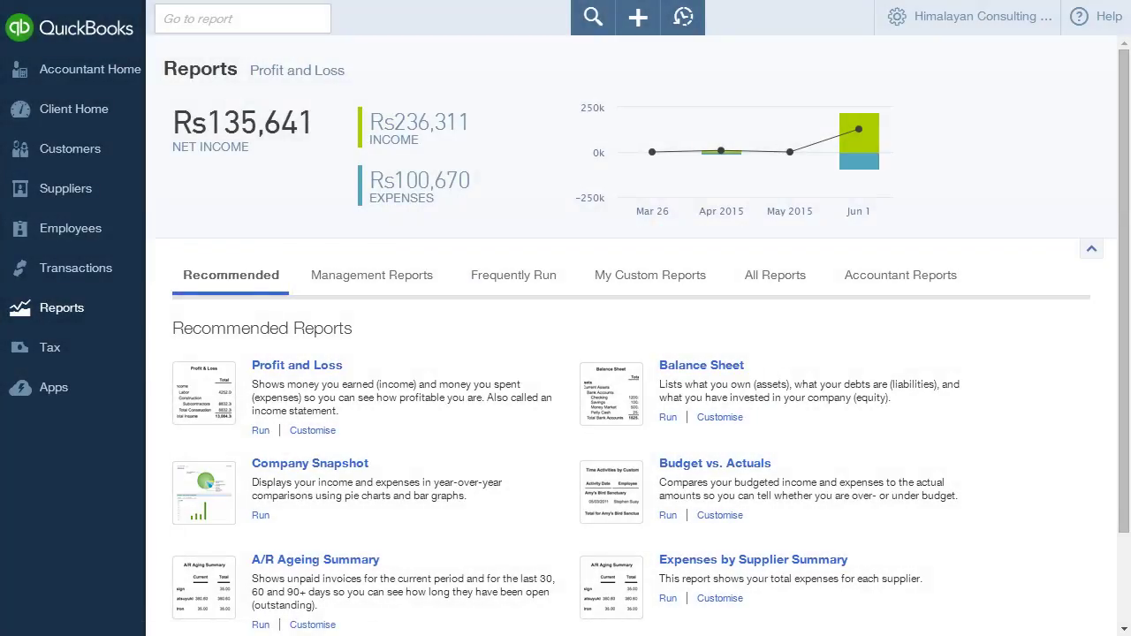
# - Browse the Frequently Run, My Custom Reports and Accountant Reports tabs, then choose Business Overview under All Reports
pyautogui.click(513, 275)
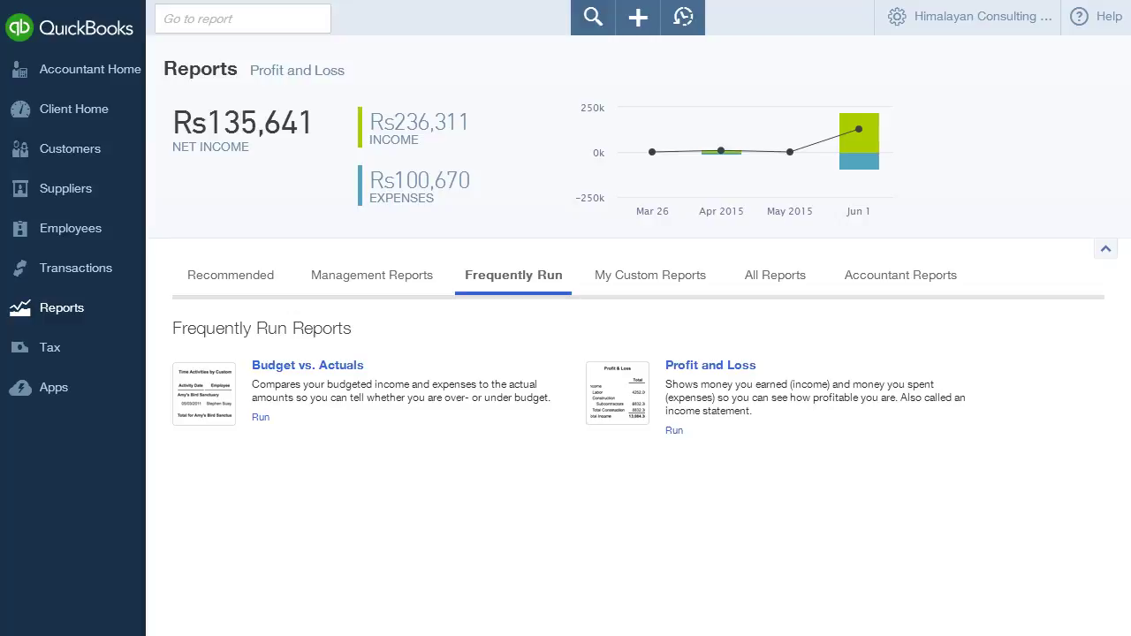
pyautogui.click(650, 275)
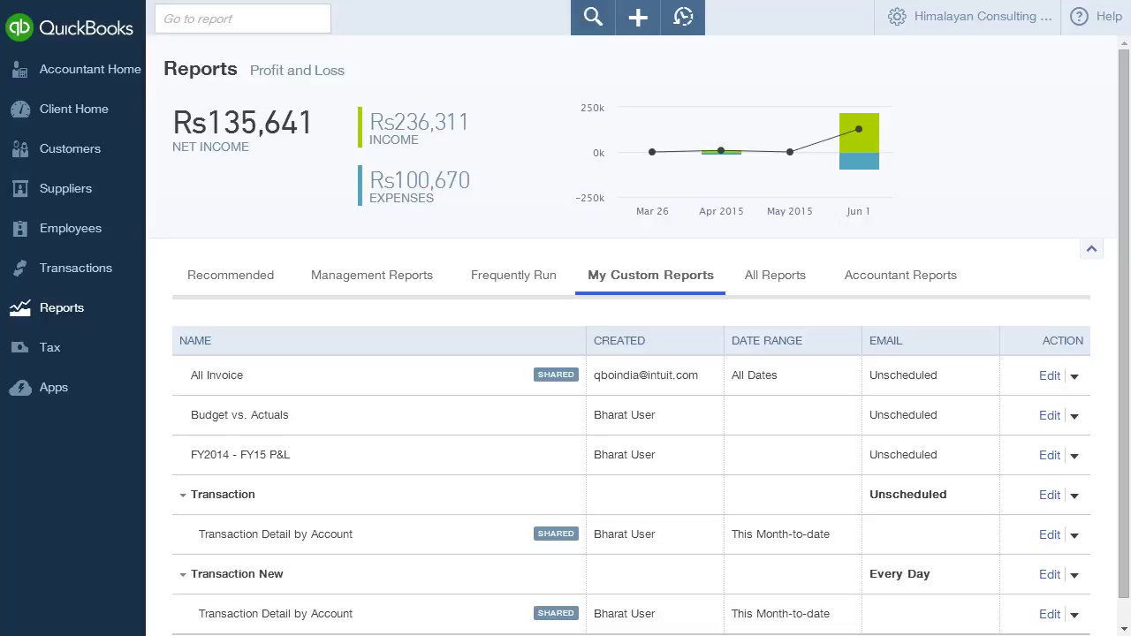
pyautogui.click(775, 275)
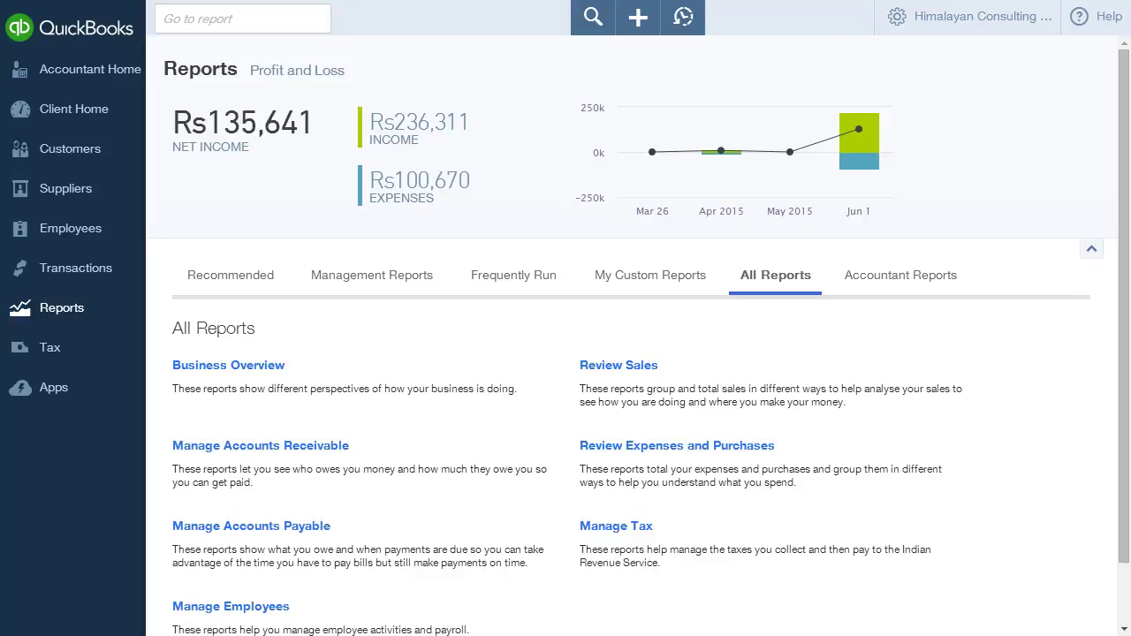
pyautogui.click(900, 274)
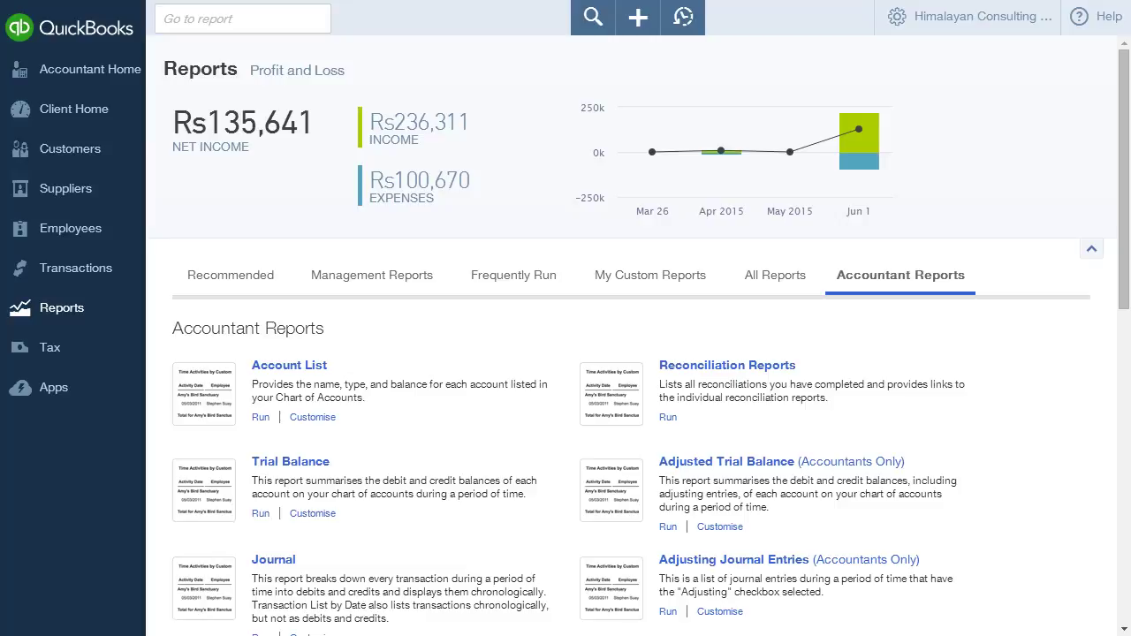
pyautogui.click(774, 275)
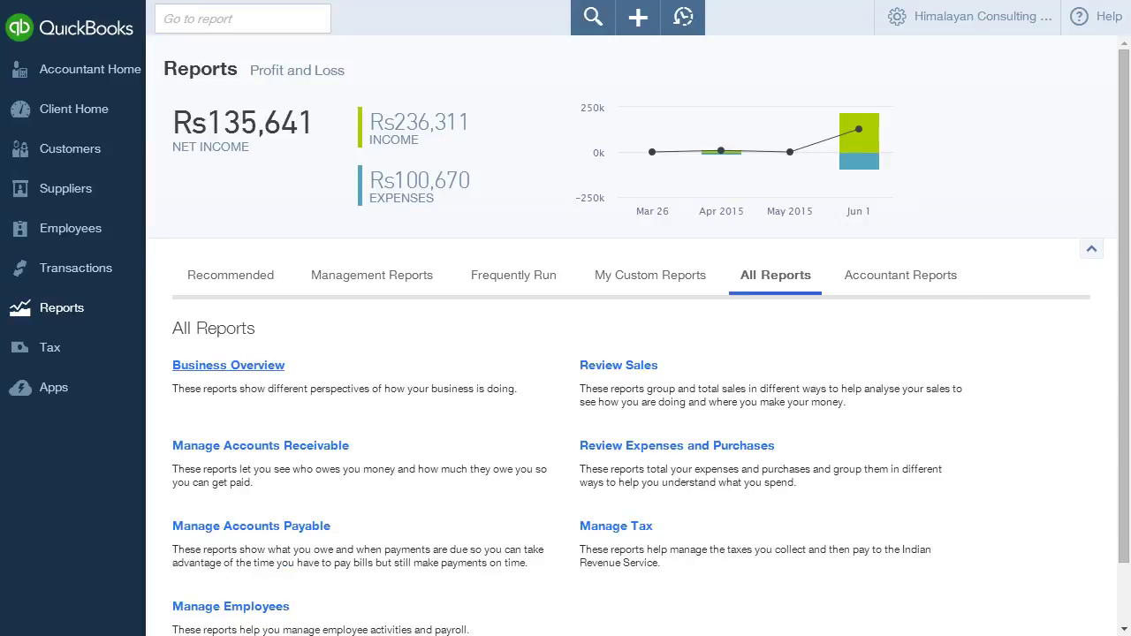
pyautogui.click(228, 365)
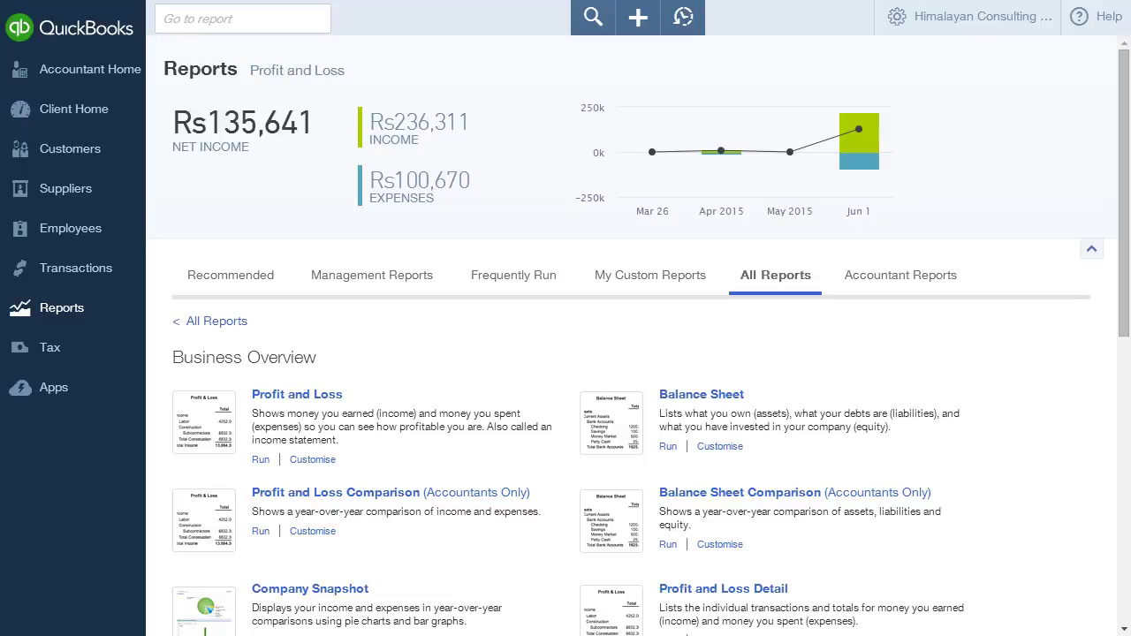
# - Run Profit and Loss for This Financial Quarter (April–June 2015) and bring up its Customise options
pyautogui.click(297, 394)
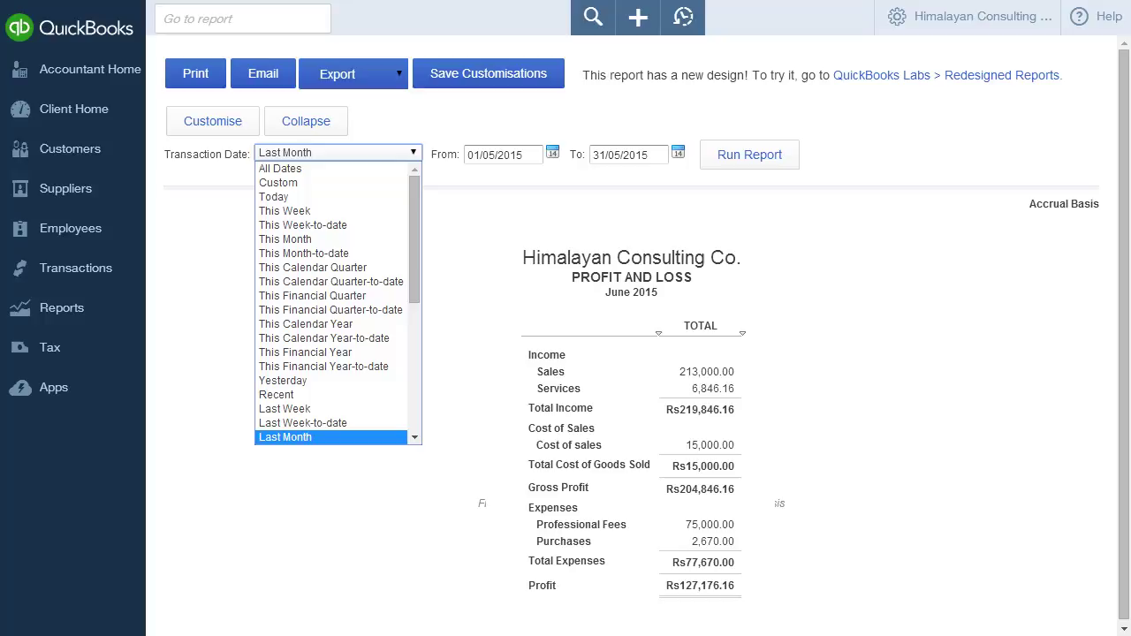
pyautogui.click(312, 295)
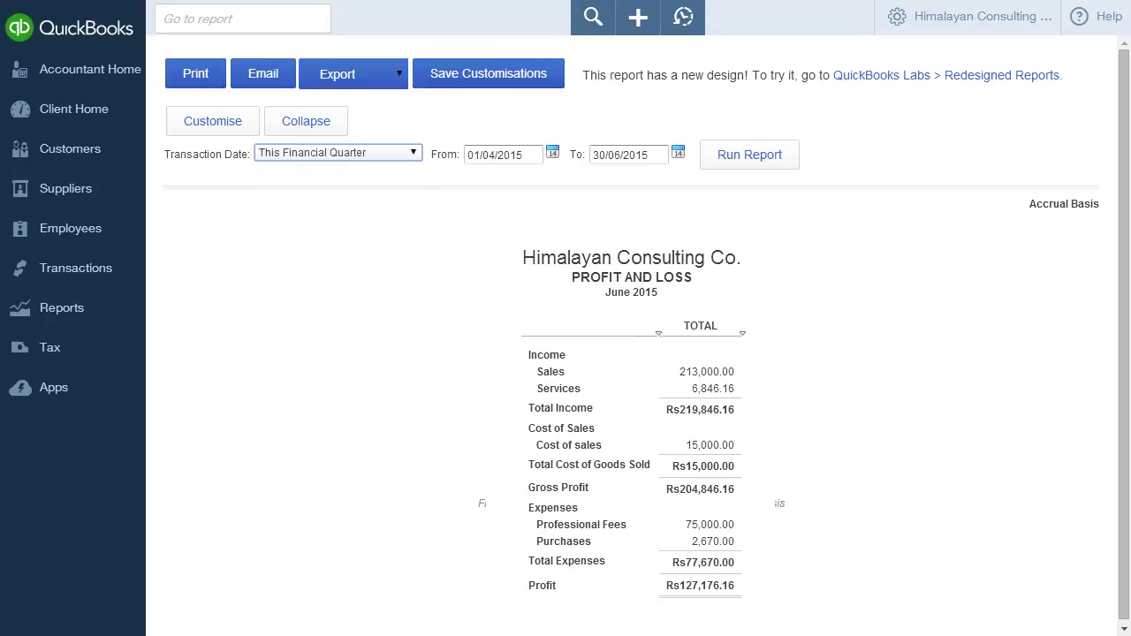
pyautogui.click(749, 154)
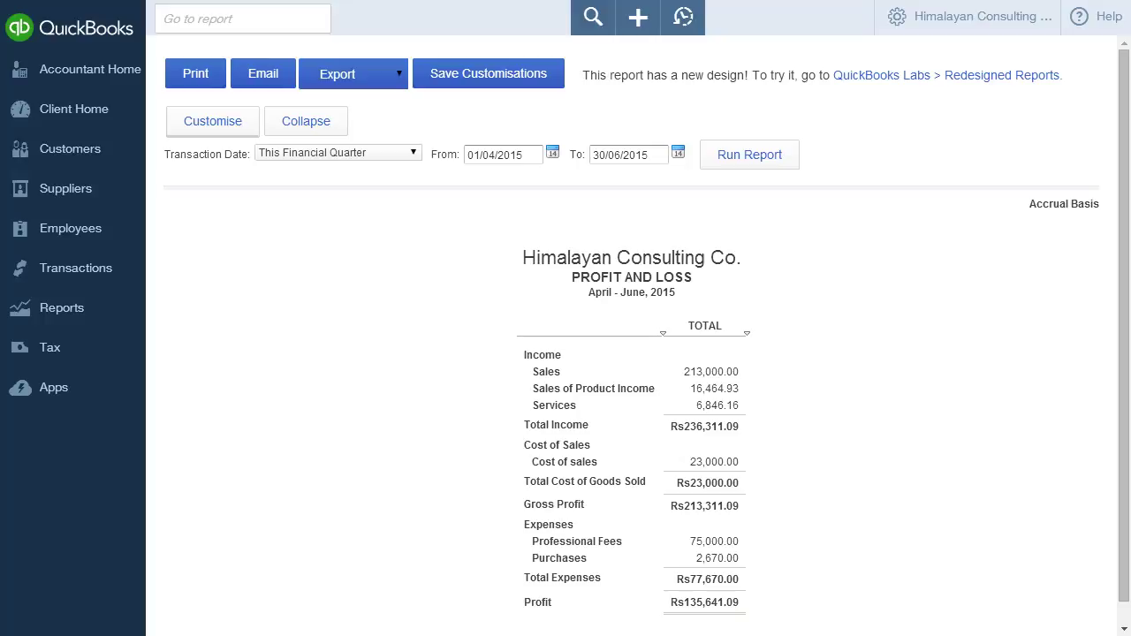
pyautogui.click(212, 121)
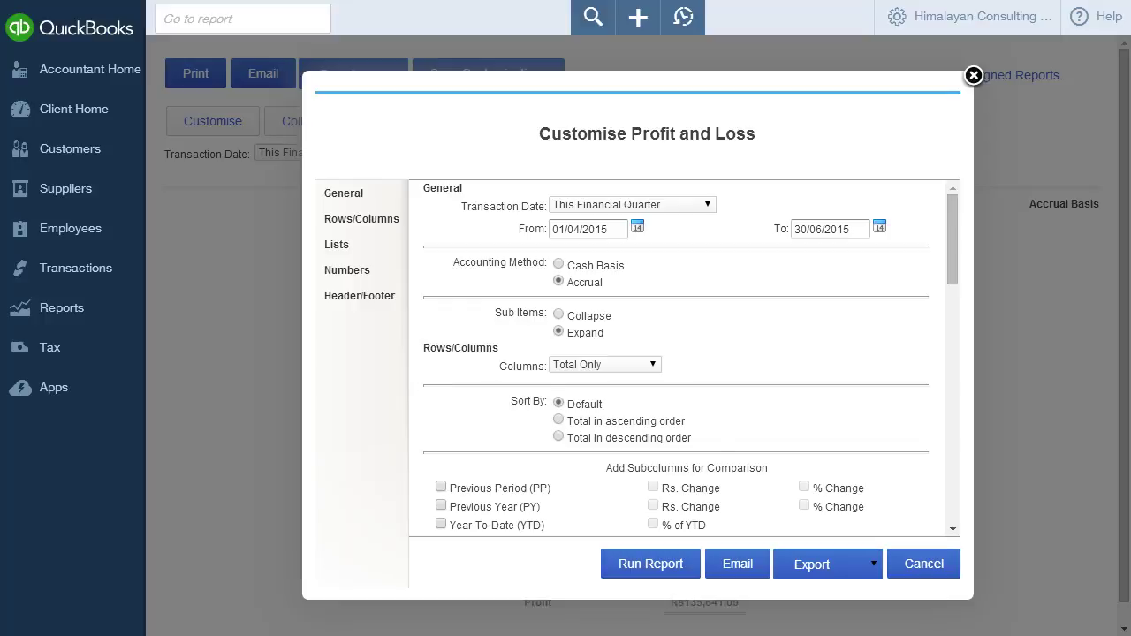
# - Rerun the report for This Calendar Year, sorted by ascending total, non-zero rows, All Income Accounts only
pyautogui.click(632, 204)
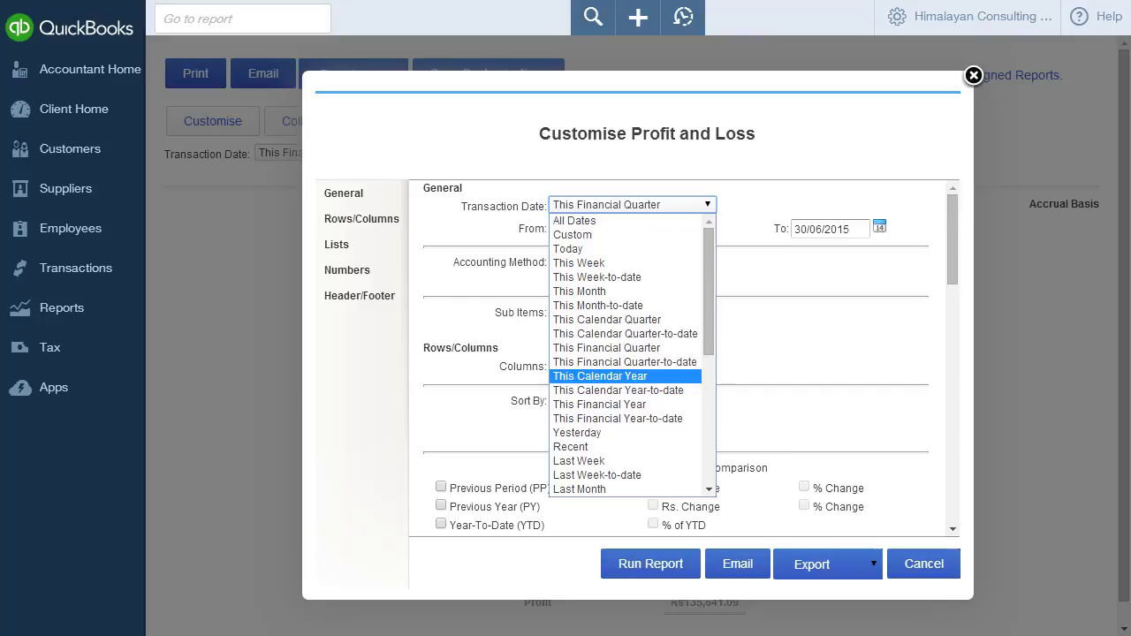
pyautogui.click(600, 376)
pyautogui.click(558, 421)
pyautogui.scroll(-4, 558, 421)
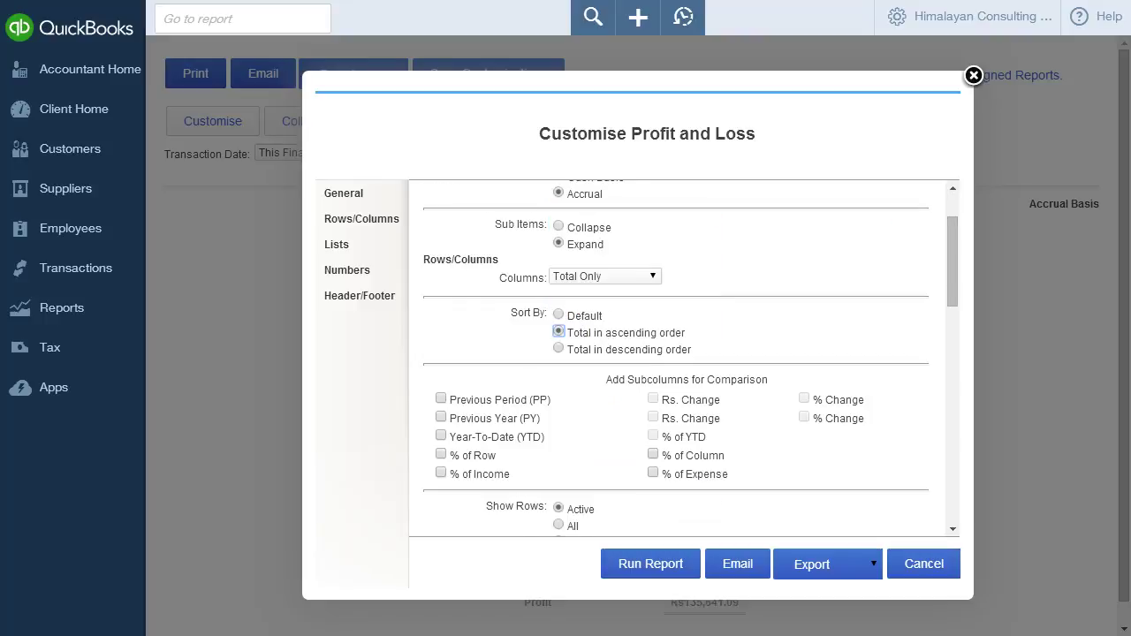
pyautogui.click(558, 454)
pyautogui.scroll(-4, 559, 454)
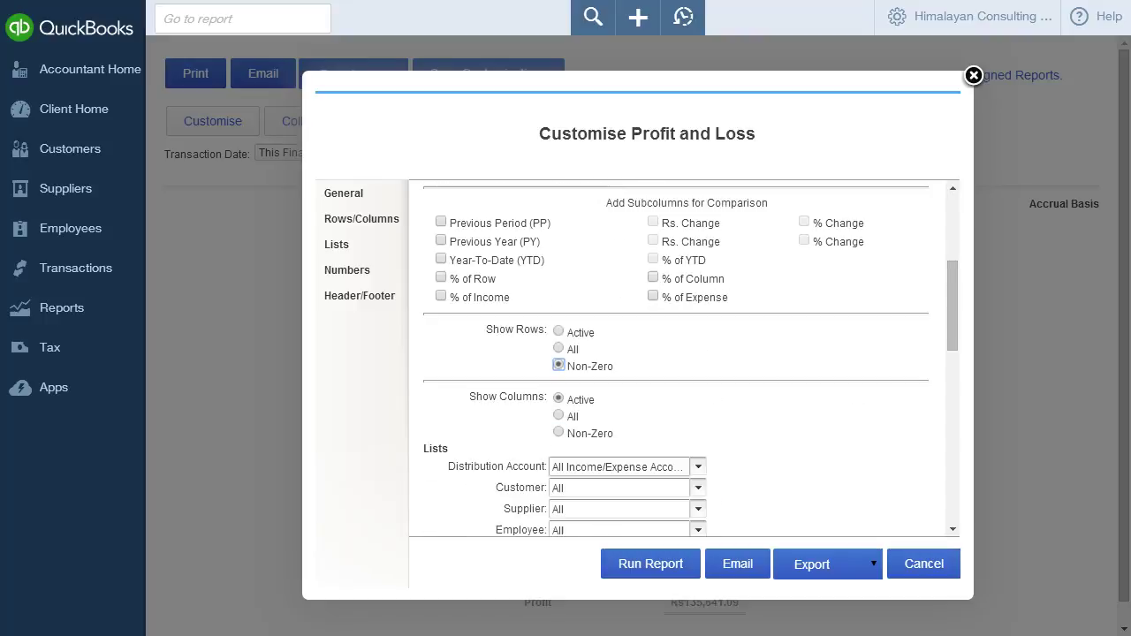
pyautogui.click(619, 378)
pyautogui.click(600, 407)
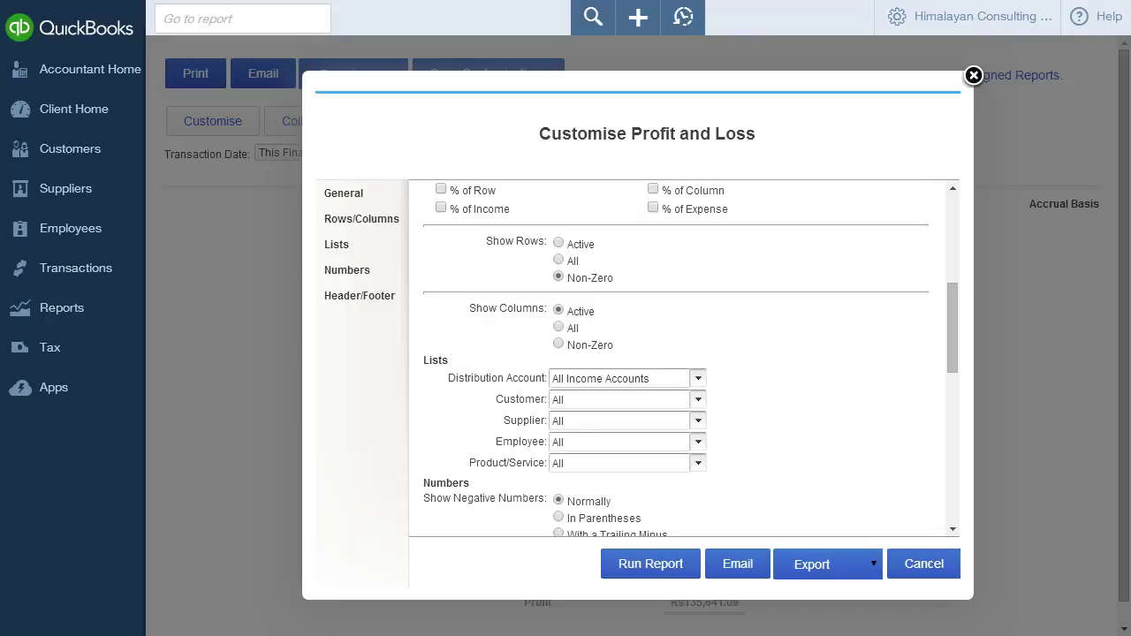
pyautogui.click(650, 564)
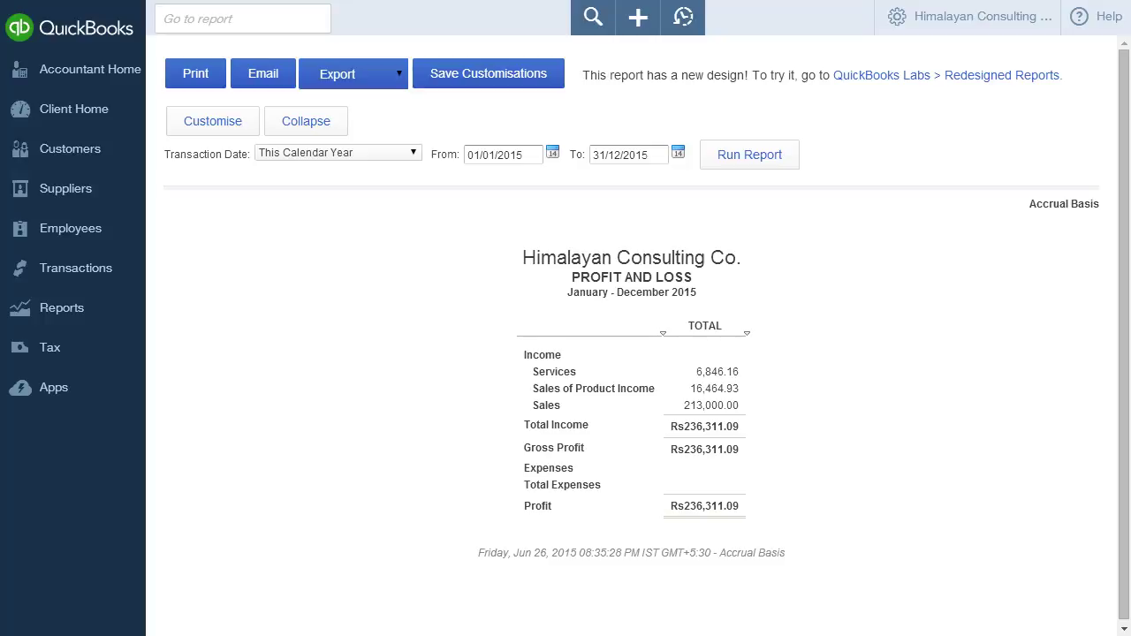
# - Save the report as 'Profit and Loss - CY' in a new 'PL - CY' group, then return to Reports
pyautogui.click(488, 74)
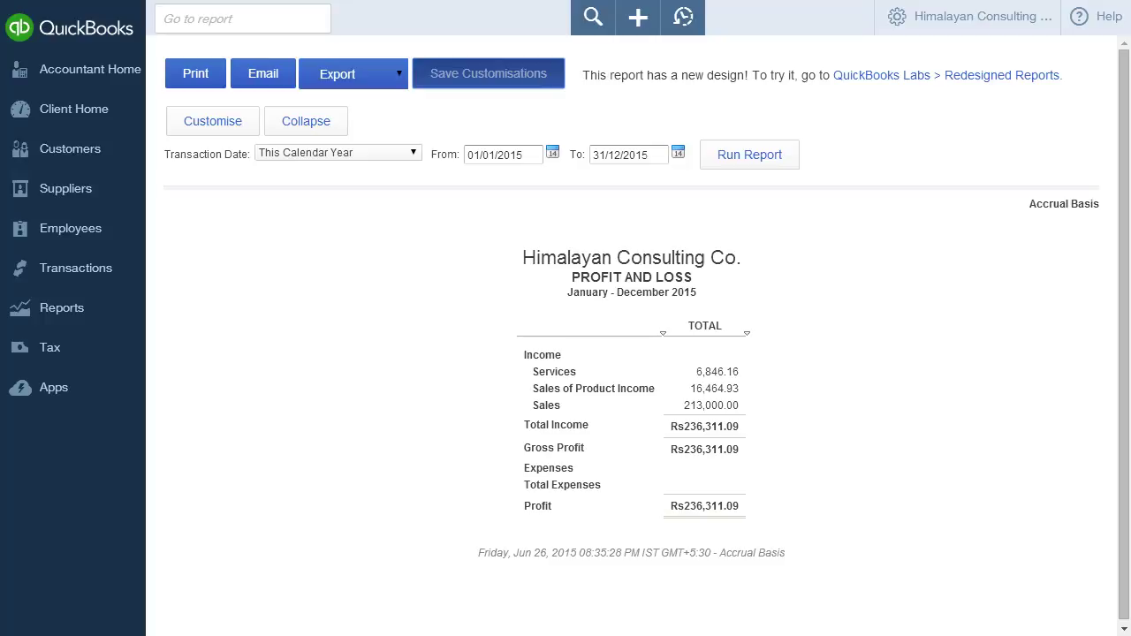
pyautogui.write('- C')
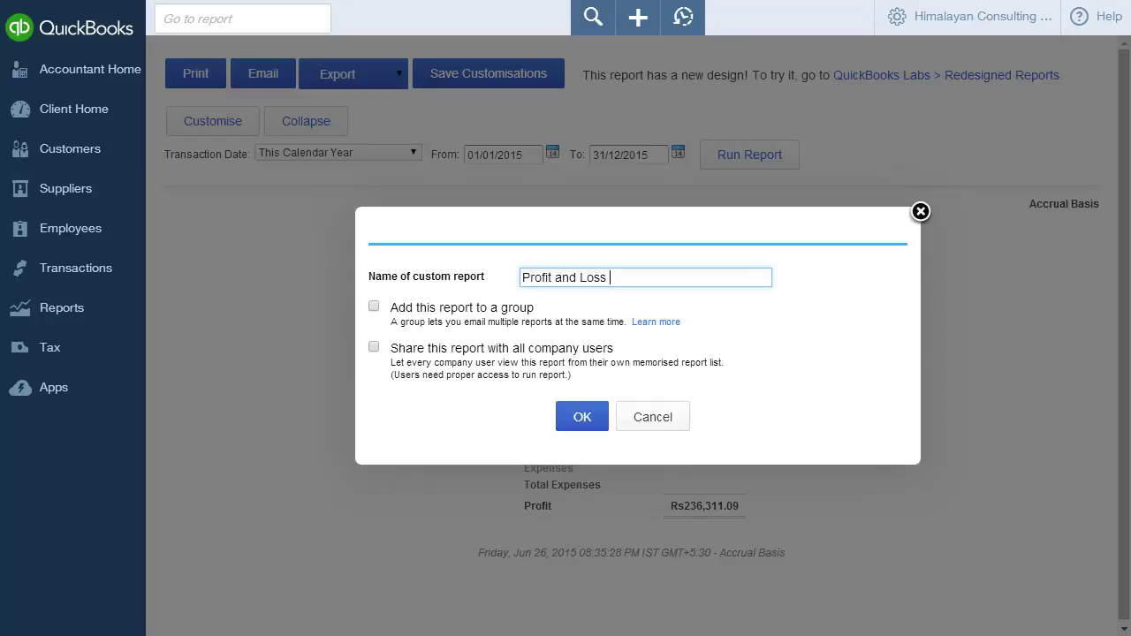
pyautogui.write('Y')
pyautogui.click(374, 306)
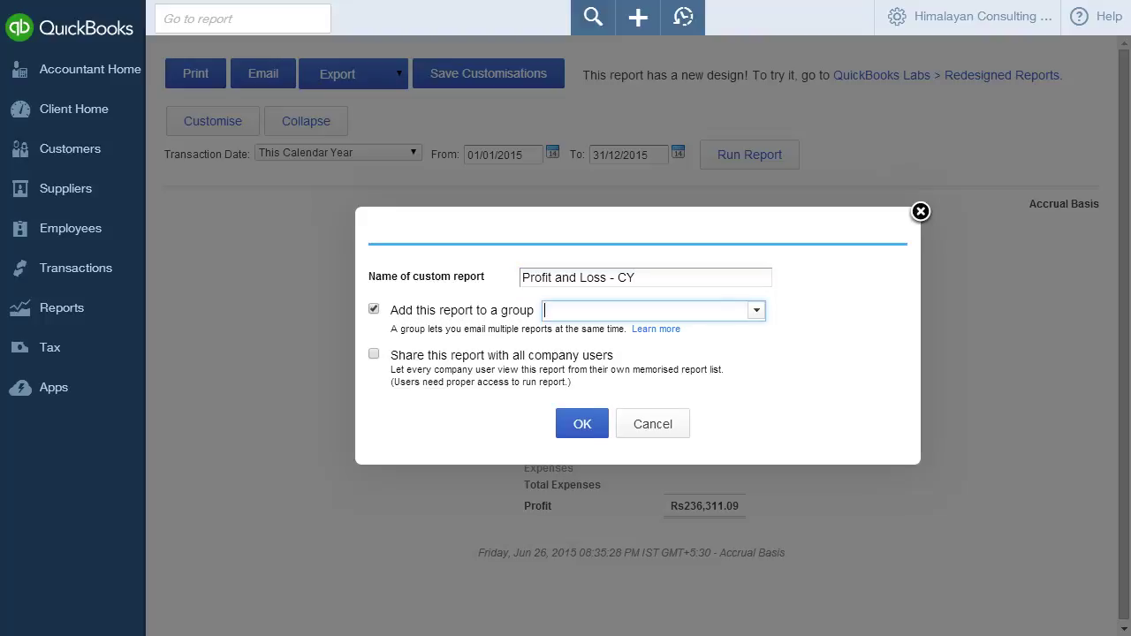
pyautogui.write('PL - CY')
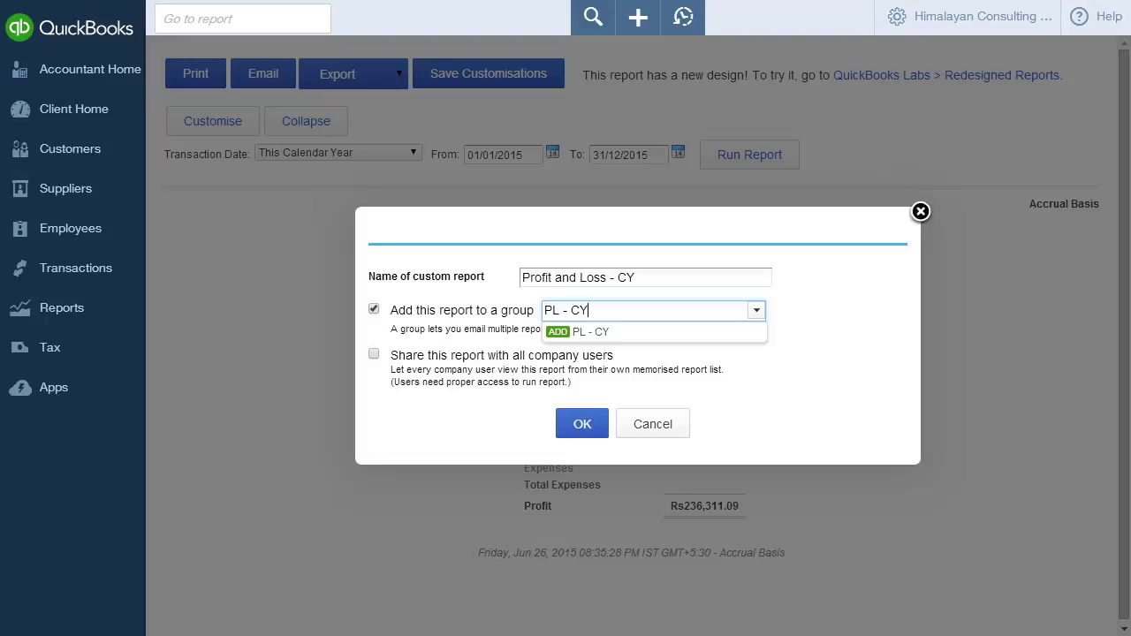
pyautogui.press('Down')
pyautogui.press('Return')
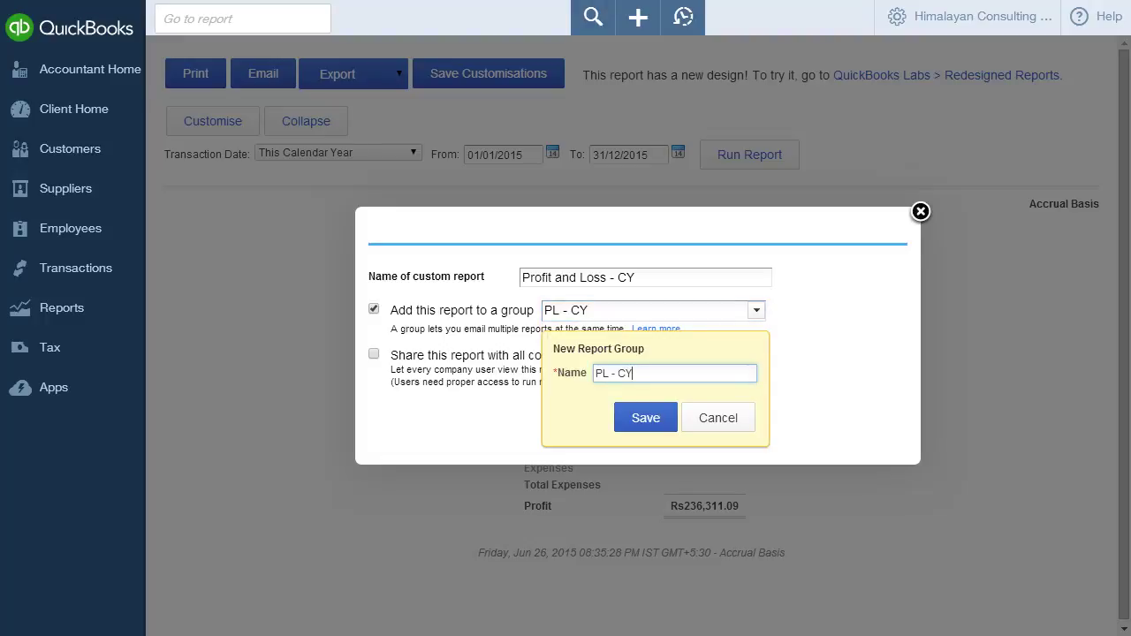
pyautogui.press('Return')
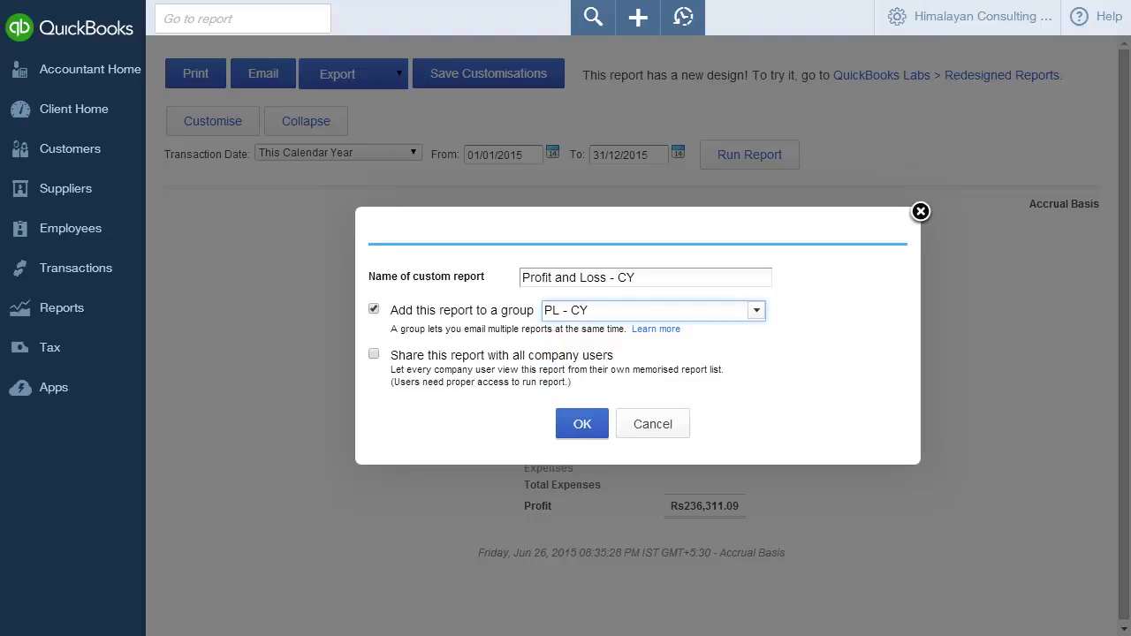
pyautogui.press('Return')
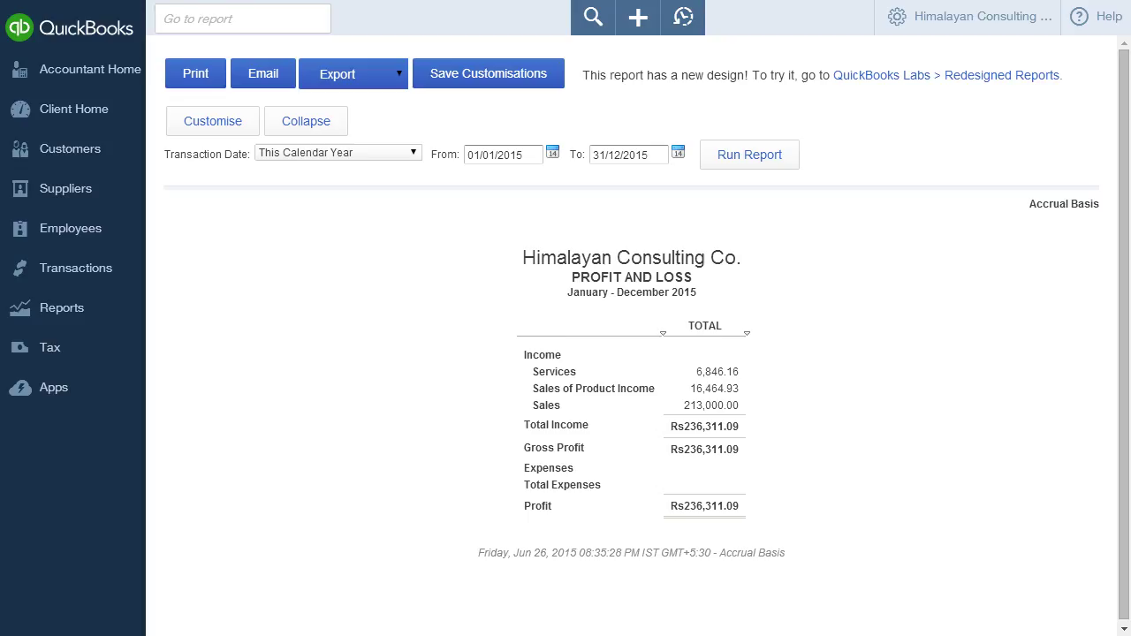
pyautogui.click(62, 307)
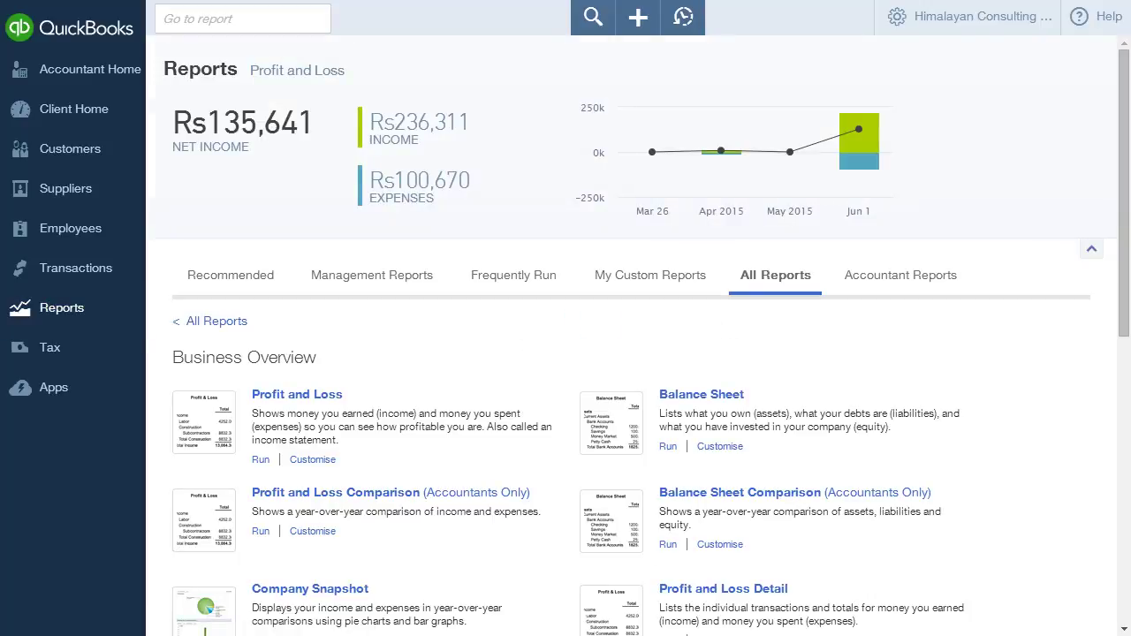
# - In My Custom Reports, review Profit and Loss - CY's settings and save them unchanged
pyautogui.click(650, 275)
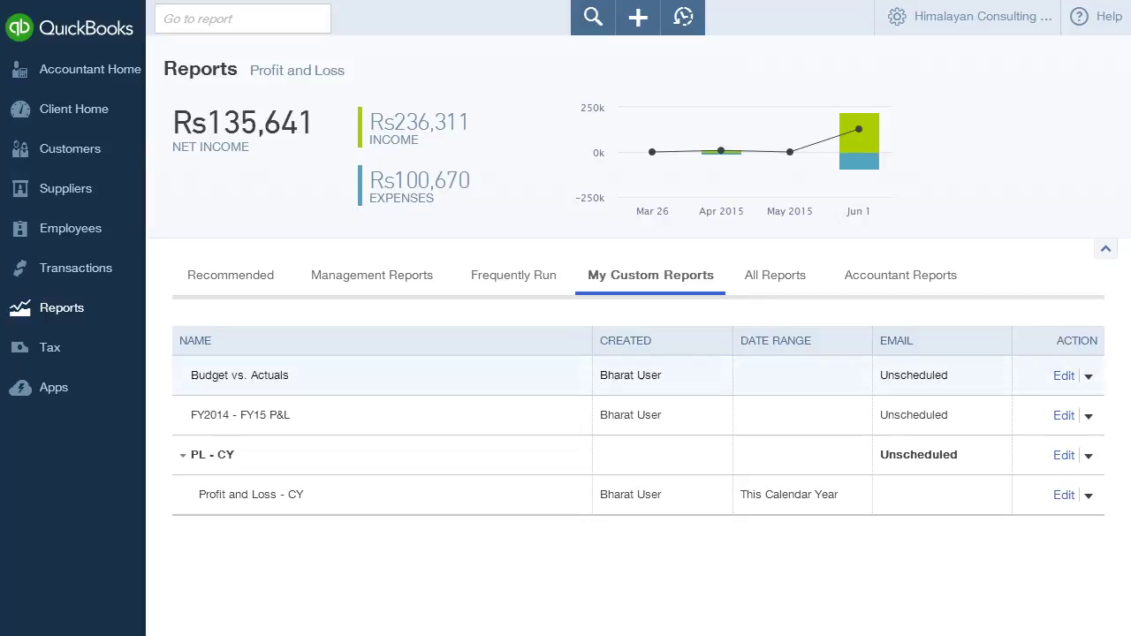
pyautogui.click(1063, 494)
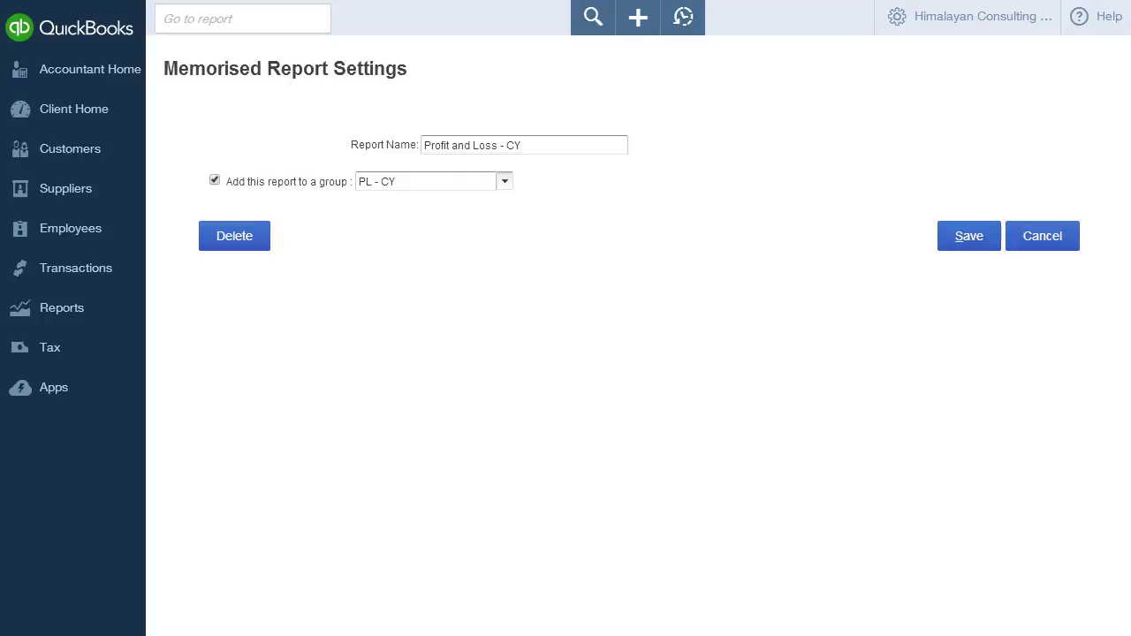
pyautogui.click(968, 235)
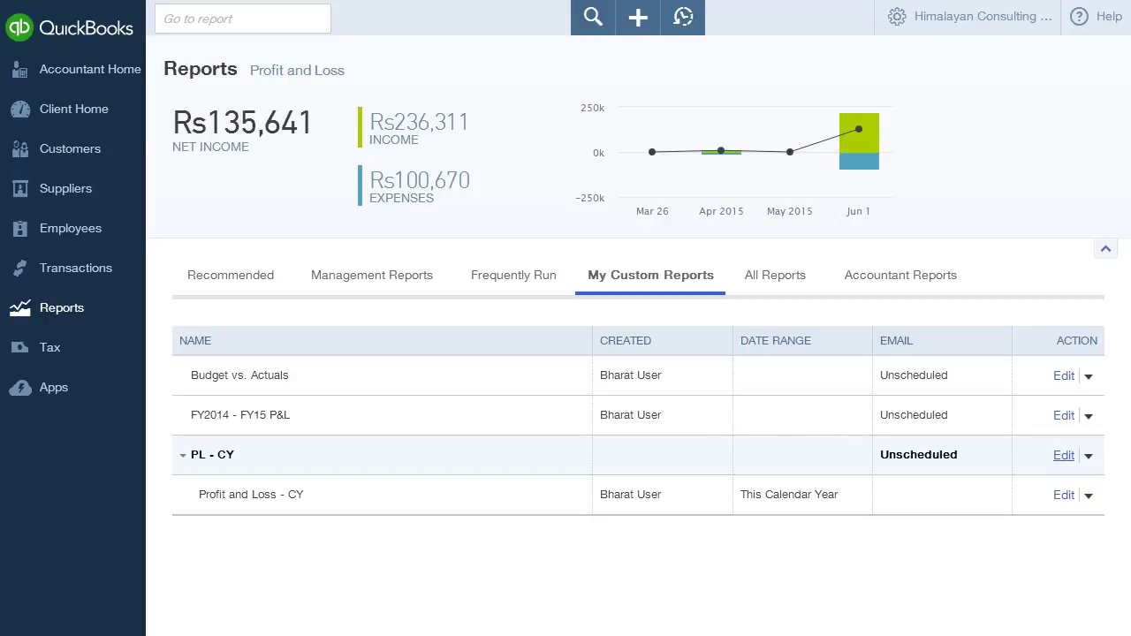
# - Enable an email schedule for the PL - CY group set to Every Week
pyautogui.click(1064, 455)
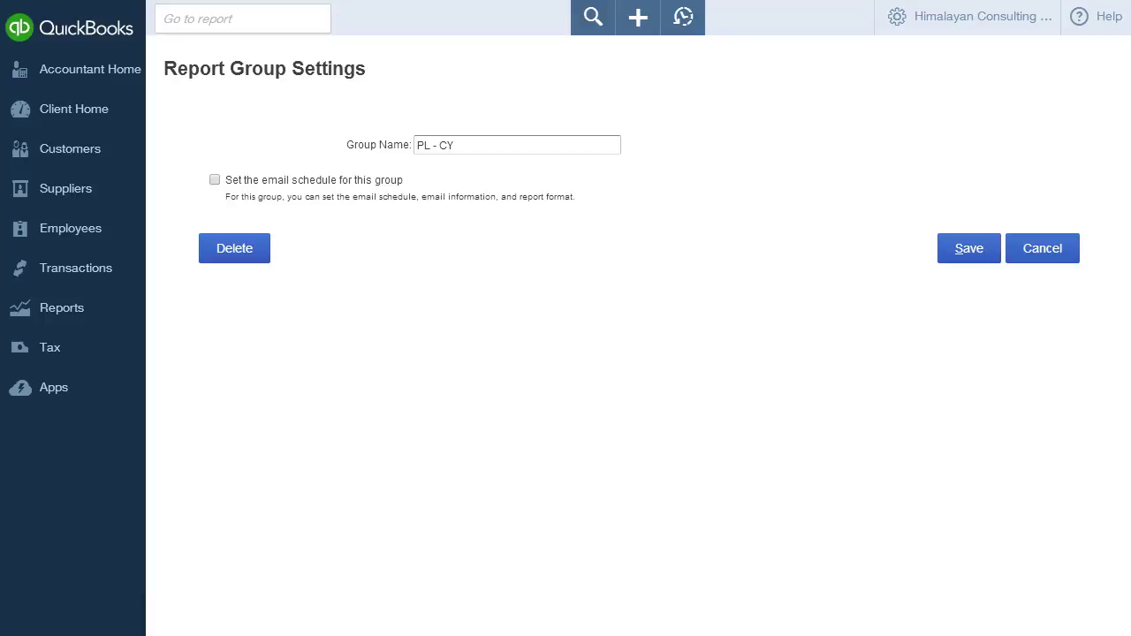
pyautogui.click(213, 179)
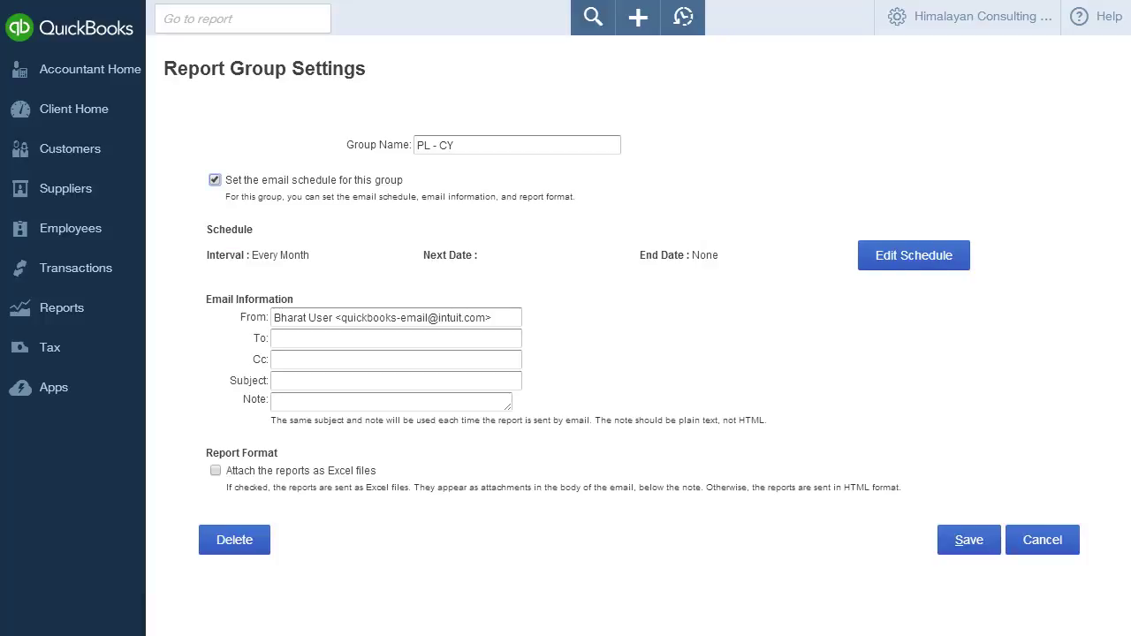
pyautogui.click(914, 256)
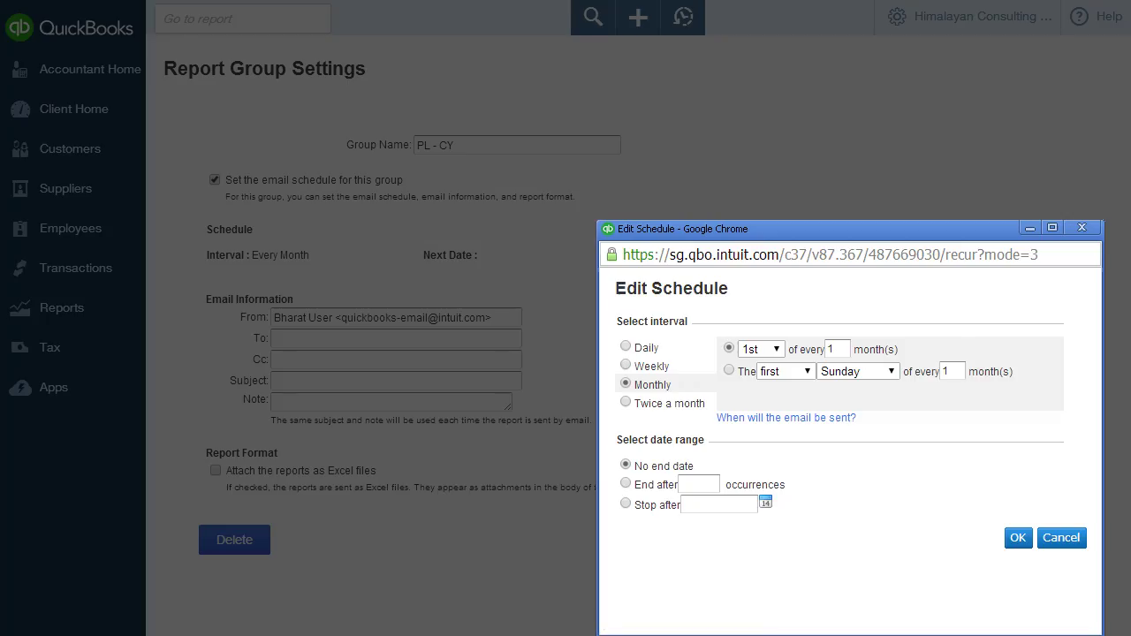
pyautogui.click(625, 365)
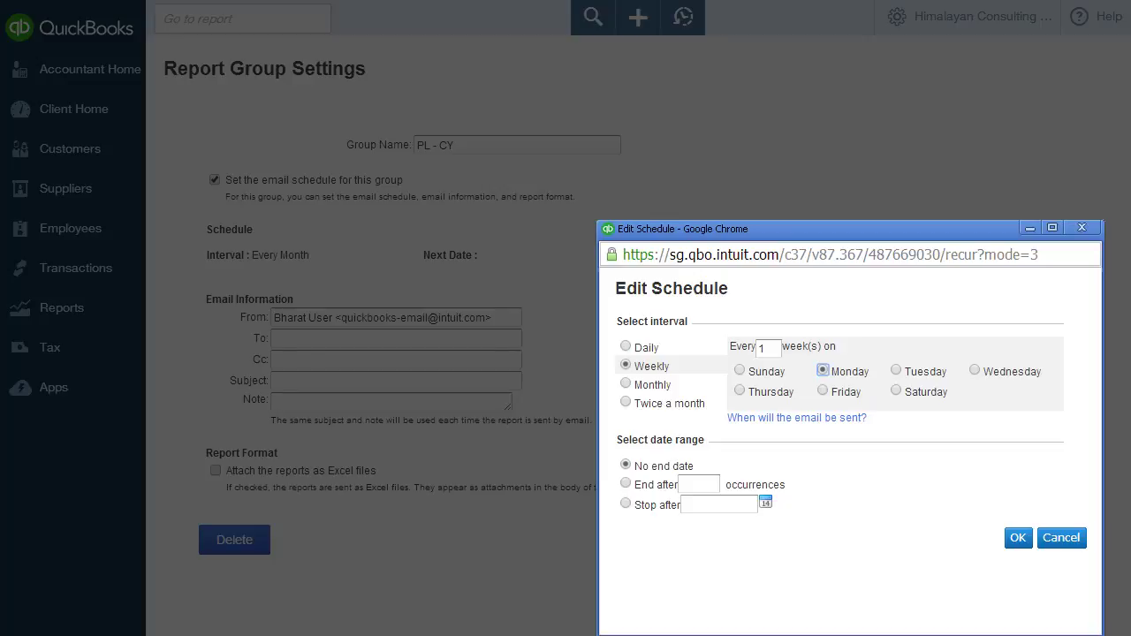
pyautogui.click(1018, 537)
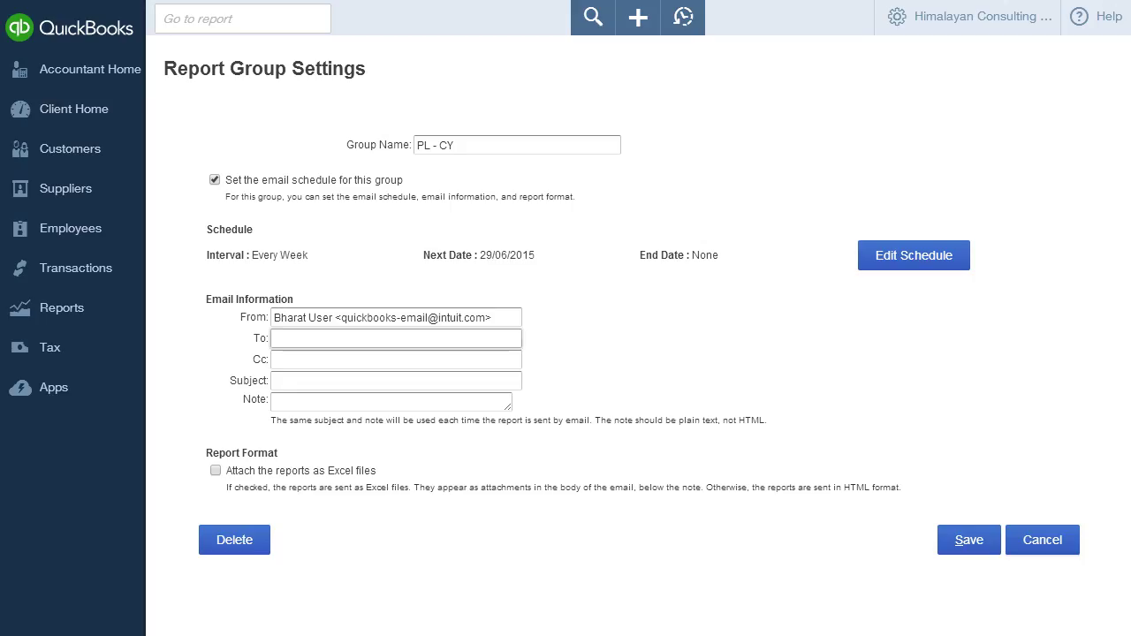
# - Enter the To and Cc e-mail addresses, subject 'Calendar Year P&L', attach reports as Excel files, and save
pyautogui.click(291, 359)
pyautogui.click(291, 381)
pyautogui.write('Calendar ')
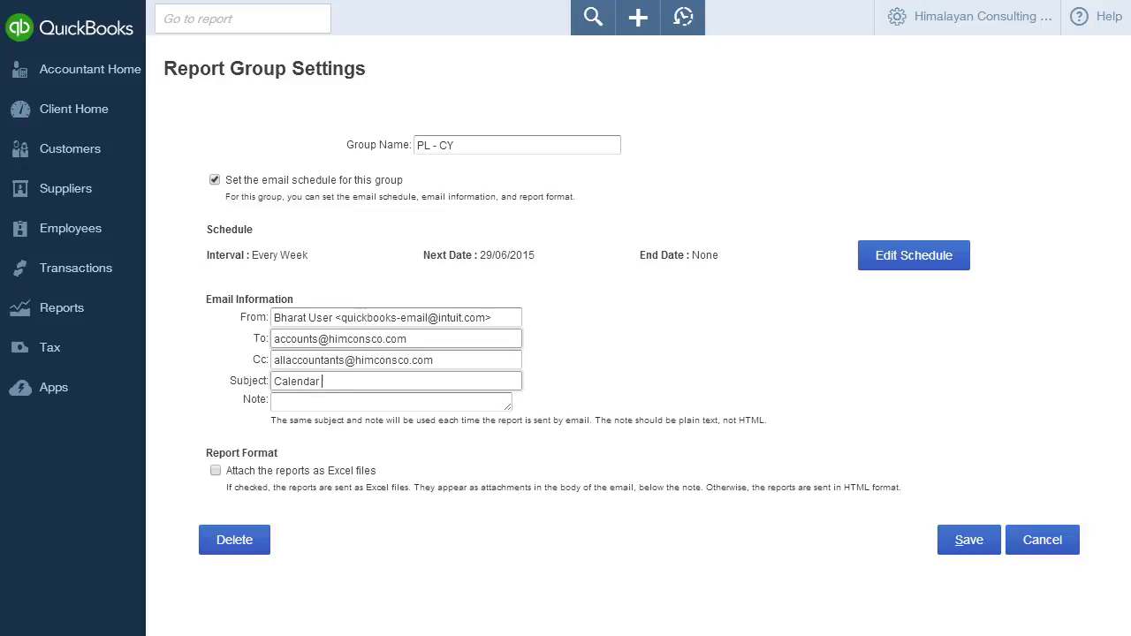
pyautogui.write('Year P&L')
pyautogui.click(215, 470)
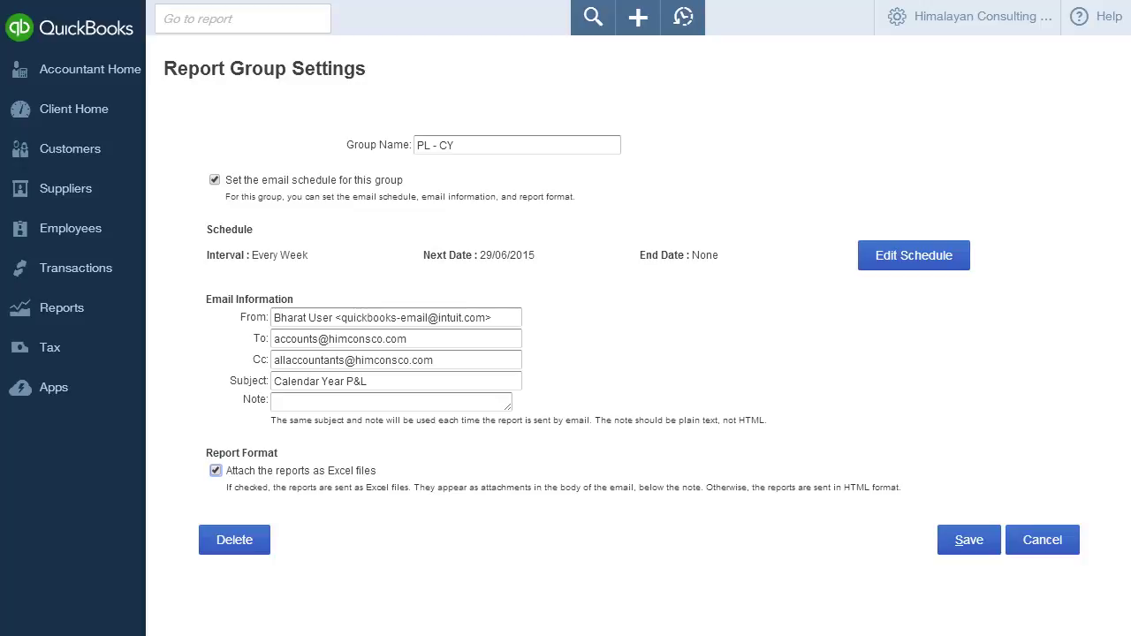
pyautogui.click(968, 540)
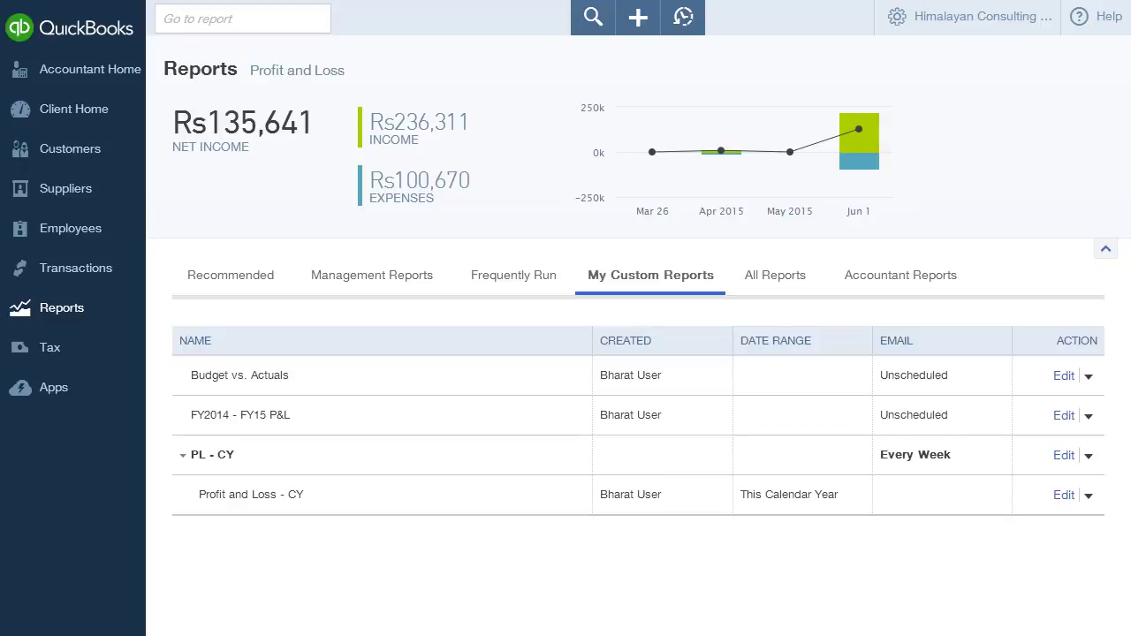
# - Show the All Reports tab listing categories like Business Overview, Review Sales and Manage Tax
pyautogui.click(775, 275)
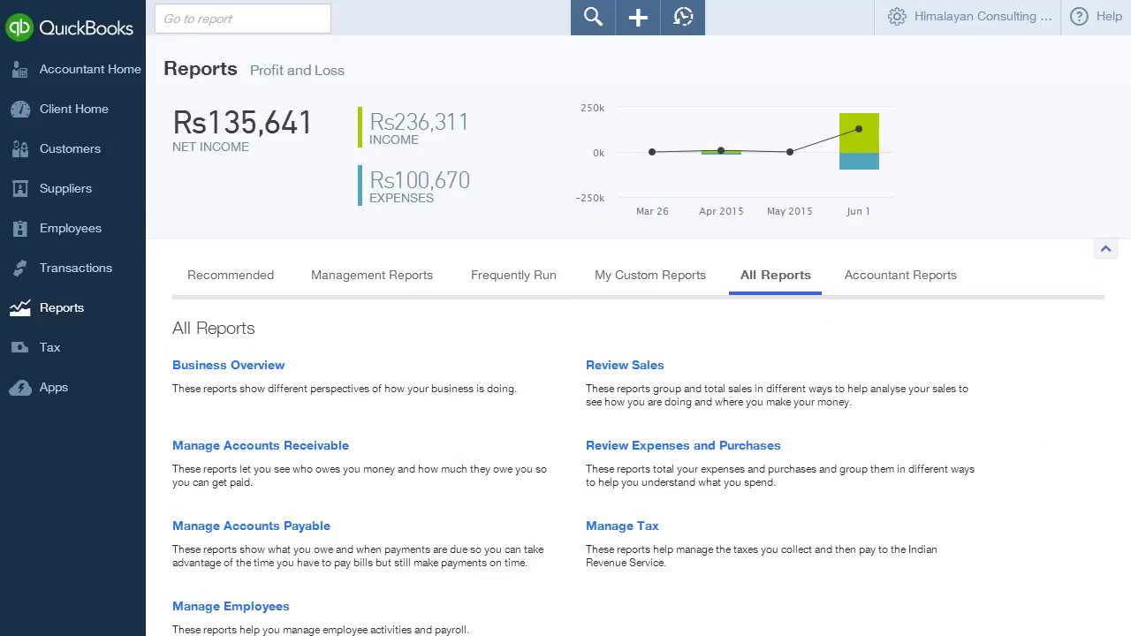